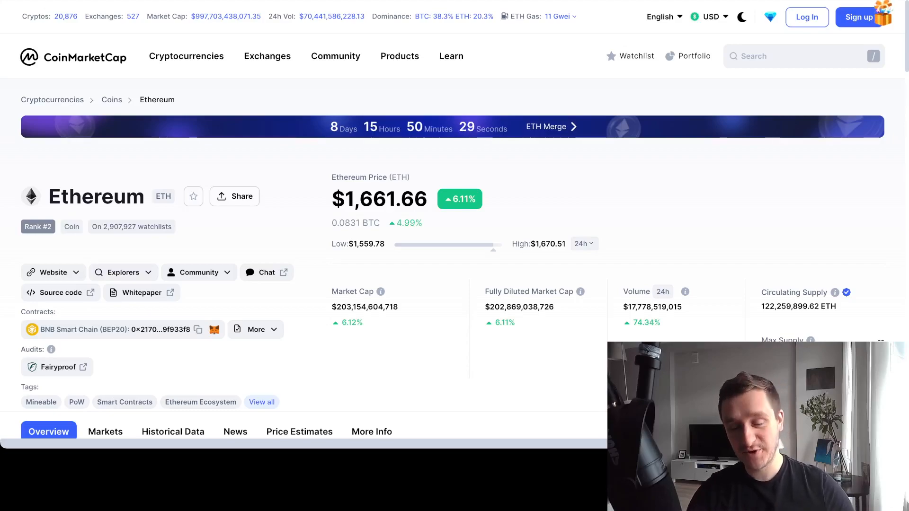
{"action": "scroll", "coordinate": [455, 256], "scroll_direction": "down", "scroll_amount": 1}
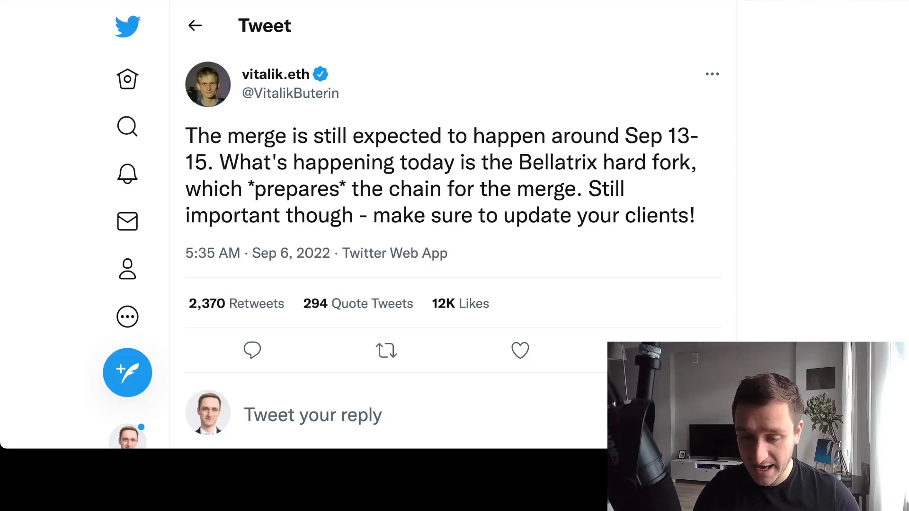
{"action": "scroll", "coordinate": [319, 284], "scroll_direction": "down", "scroll_amount": 1}
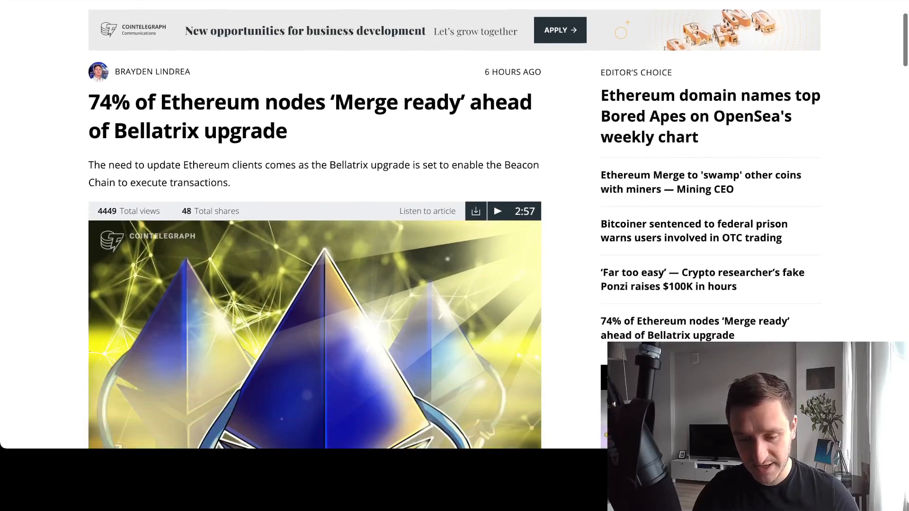
{"action": "scroll", "coordinate": [320, 284], "scroll_direction": "down", "scroll_amount": 1}
{"action": "scroll", "coordinate": [319, 284], "scroll_direction": "down", "scroll_amount": 1}
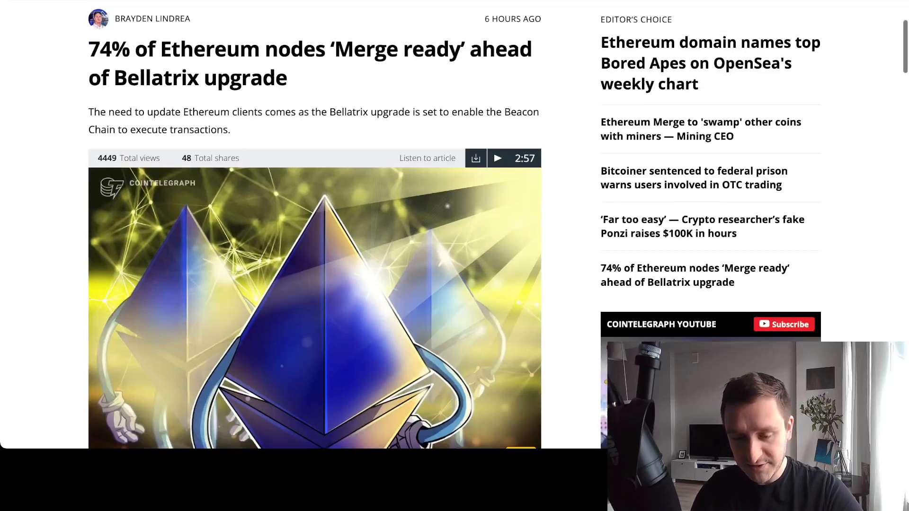
{"action": "scroll", "coordinate": [320, 284], "scroll_direction": "down", "scroll_amount": 1}
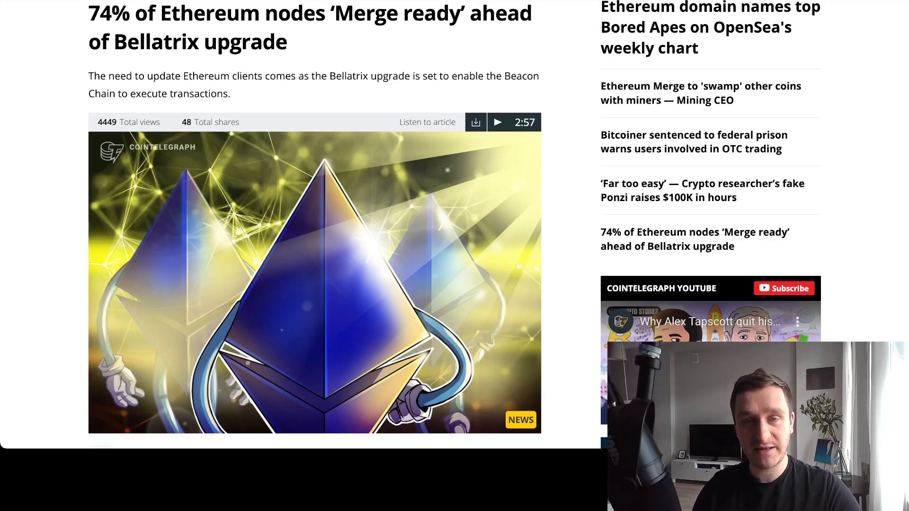
{"action": "scroll", "coordinate": [320, 285], "scroll_direction": "down", "scroll_amount": 2}
{"action": "scroll", "coordinate": [319, 284], "scroll_direction": "down", "scroll_amount": 2}
{"action": "scroll", "coordinate": [319, 285], "scroll_direction": "down", "scroll_amount": 3}
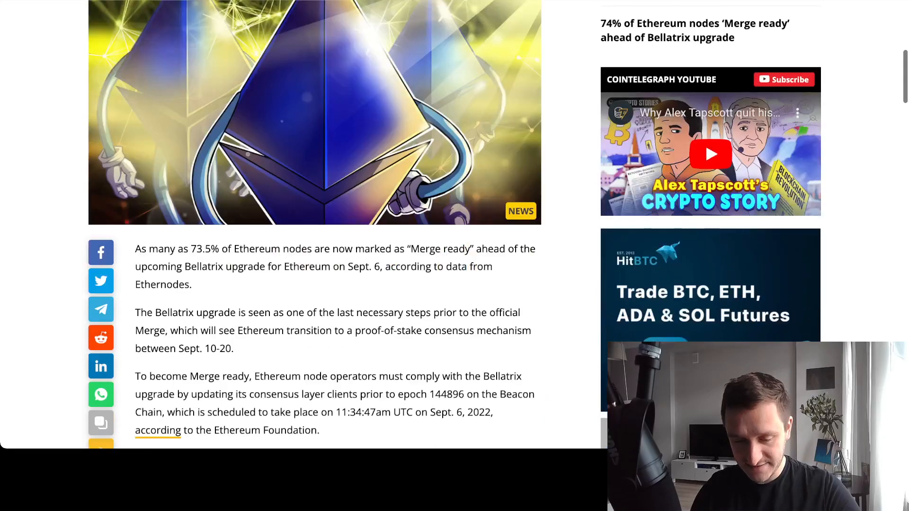
{"action": "scroll", "coordinate": [320, 284], "scroll_direction": "down", "scroll_amount": 2}
{"action": "scroll", "coordinate": [320, 284], "scroll_direction": "down", "scroll_amount": 3}
{"action": "scroll", "coordinate": [320, 284], "scroll_direction": "down", "scroll_amount": 2}
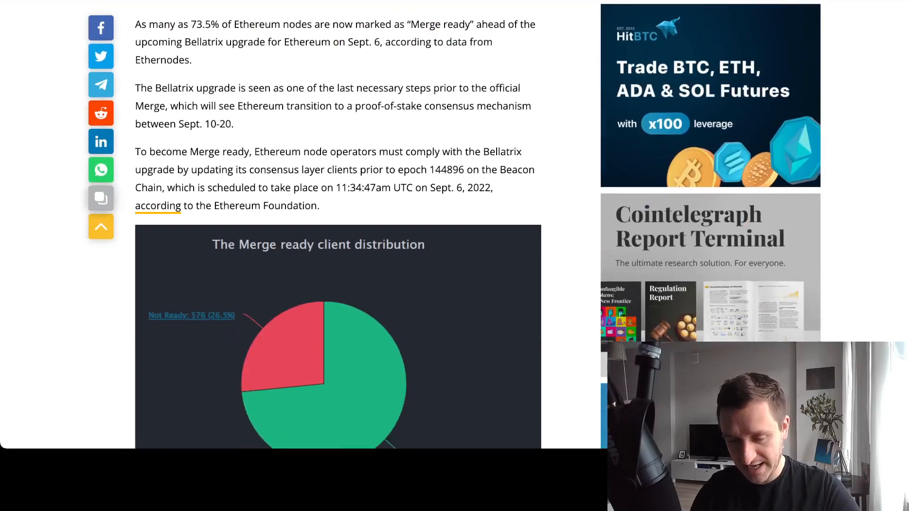
{"action": "scroll", "coordinate": [320, 284], "scroll_direction": "down", "scroll_amount": 1}
{"action": "scroll", "coordinate": [320, 284], "scroll_direction": "down", "scroll_amount": 2}
{"action": "scroll", "coordinate": [319, 284], "scroll_direction": "down", "scroll_amount": 1}
{"action": "scroll", "coordinate": [320, 285], "scroll_direction": "down", "scroll_amount": 2}
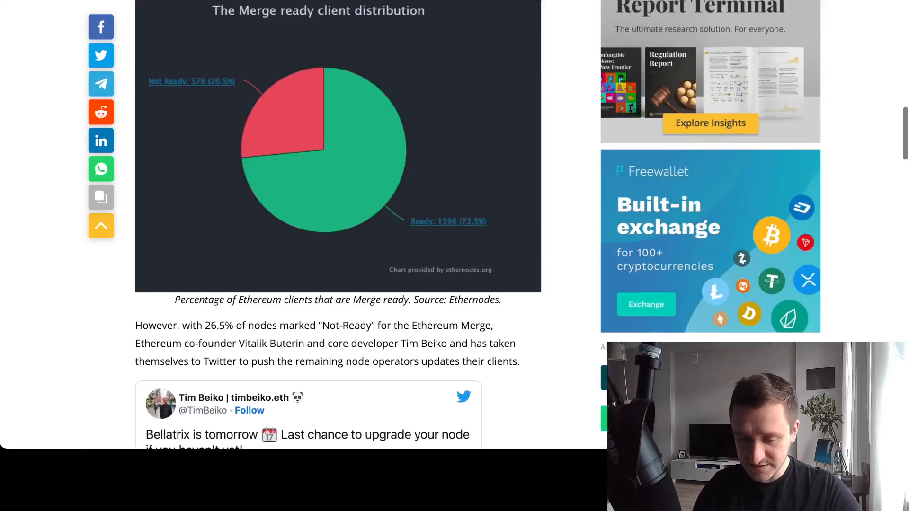
{"action": "scroll", "coordinate": [320, 284], "scroll_direction": "down", "scroll_amount": 1}
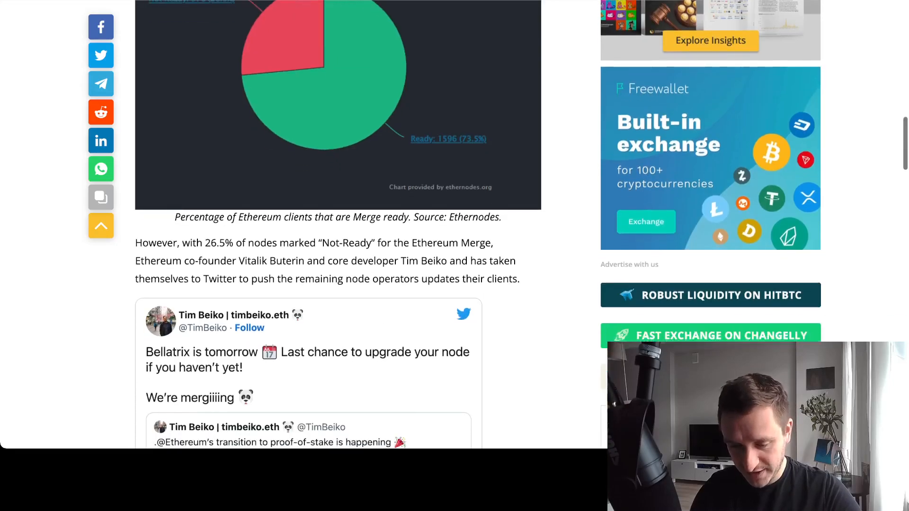
{"action": "scroll", "coordinate": [320, 285], "scroll_direction": "up", "scroll_amount": 2}
{"action": "scroll", "coordinate": [320, 284], "scroll_direction": "down", "scroll_amount": 1}
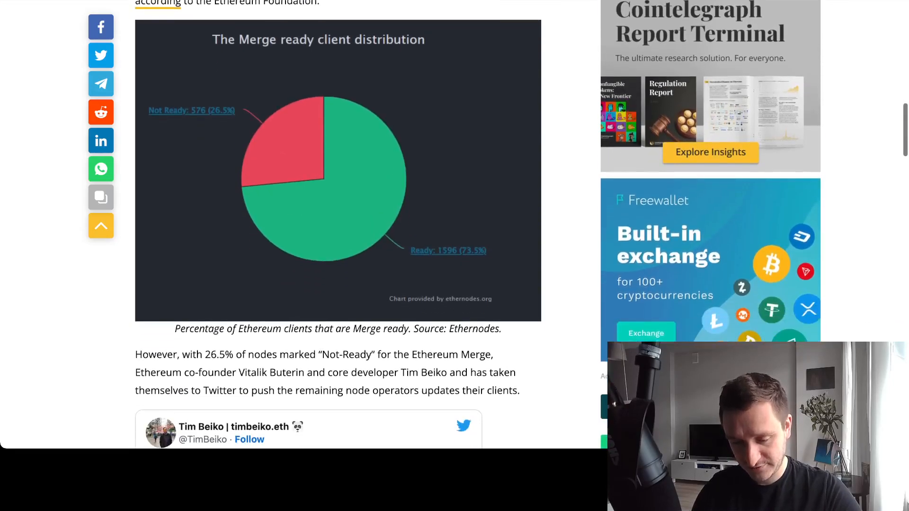
{"action": "scroll", "coordinate": [320, 284], "scroll_direction": "down", "scroll_amount": 2}
{"action": "scroll", "coordinate": [319, 284], "scroll_direction": "down", "scroll_amount": 2}
{"action": "scroll", "coordinate": [320, 284], "scroll_direction": "down", "scroll_amount": 1}
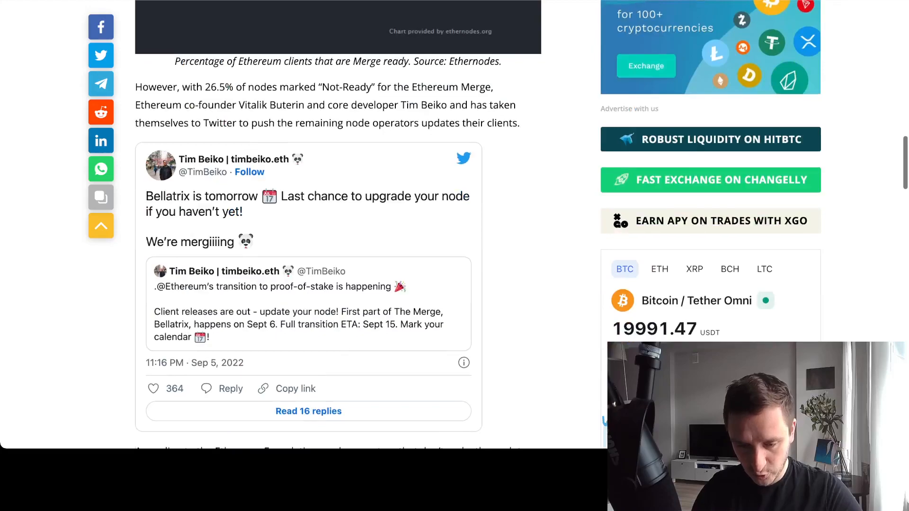
{"action": "scroll", "coordinate": [320, 284], "scroll_direction": "down", "scroll_amount": 2}
{"action": "scroll", "coordinate": [320, 284], "scroll_direction": "down", "scroll_amount": 2}
{"action": "scroll", "coordinate": [320, 284], "scroll_direction": "down", "scroll_amount": 1}
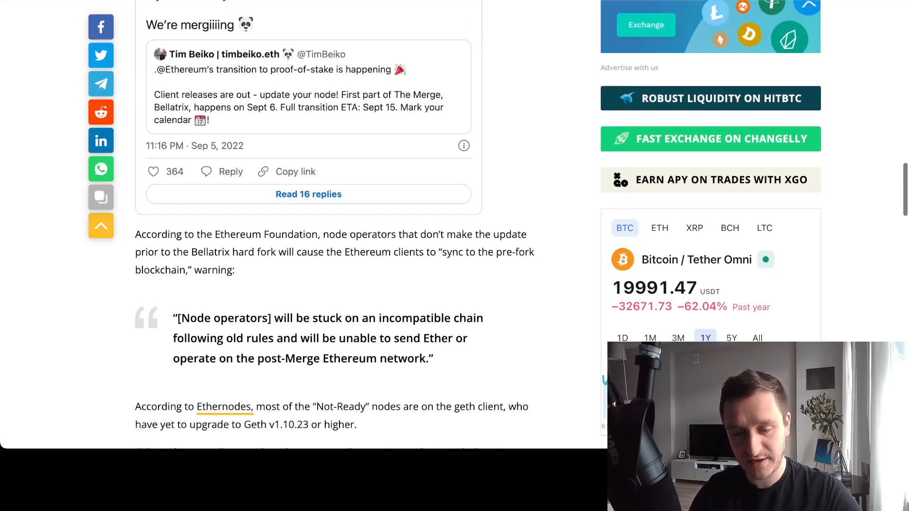
{"action": "scroll", "coordinate": [320, 284], "scroll_direction": "down", "scroll_amount": 1}
{"action": "scroll", "coordinate": [319, 284], "scroll_direction": "down", "scroll_amount": 2}
{"action": "scroll", "coordinate": [319, 284], "scroll_direction": "down", "scroll_amount": 2}
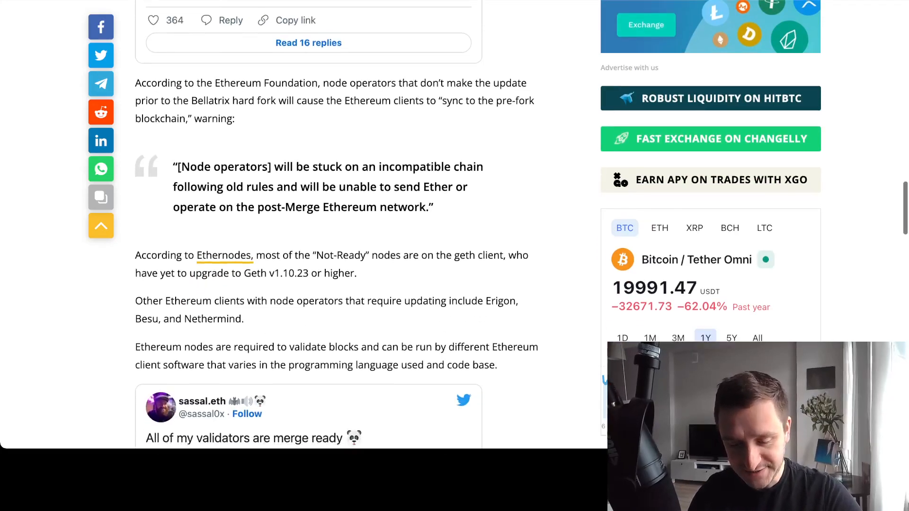
{"action": "scroll", "coordinate": [320, 284], "scroll_direction": "down", "scroll_amount": 2}
{"action": "scroll", "coordinate": [320, 284], "scroll_direction": "down", "scroll_amount": 1}
{"action": "scroll", "coordinate": [320, 284], "scroll_direction": "down", "scroll_amount": 2}
{"action": "scroll", "coordinate": [320, 284], "scroll_direction": "down", "scroll_amount": 1}
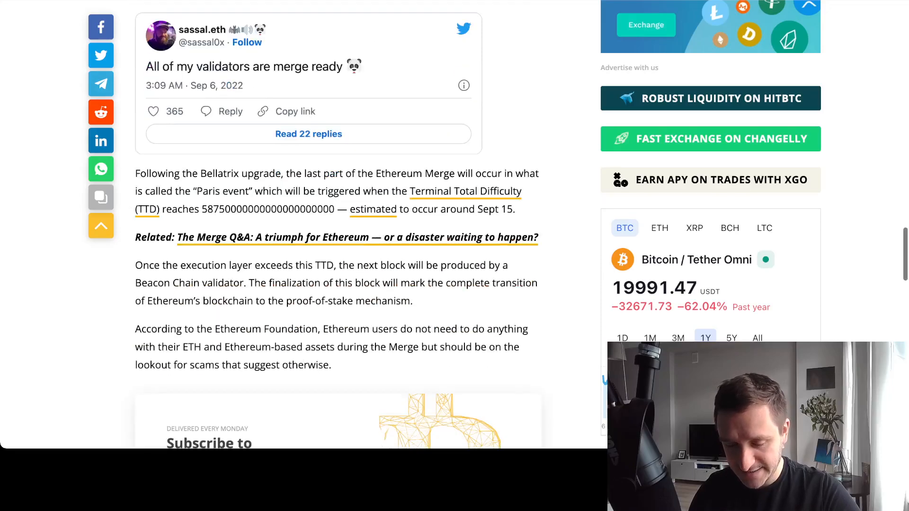
{"action": "scroll", "coordinate": [320, 284], "scroll_direction": "down", "scroll_amount": 2}
{"action": "scroll", "coordinate": [319, 284], "scroll_direction": "down", "scroll_amount": 1}
{"action": "scroll", "coordinate": [320, 284], "scroll_direction": "down", "scroll_amount": 3}
{"action": "scroll", "coordinate": [320, 285], "scroll_direction": "up", "scroll_amount": 6}
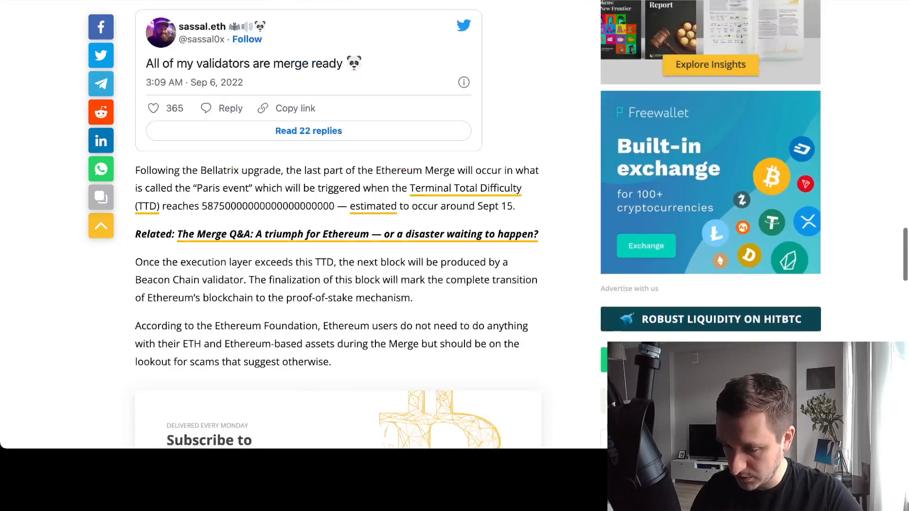
{"action": "scroll", "coordinate": [320, 284], "scroll_direction": "up", "scroll_amount": 5}
{"action": "scroll", "coordinate": [320, 284], "scroll_direction": "up", "scroll_amount": 5}
{"action": "scroll", "coordinate": [320, 284], "scroll_direction": "up", "scroll_amount": 3}
{"action": "scroll", "coordinate": [320, 284], "scroll_direction": "up", "scroll_amount": 3}
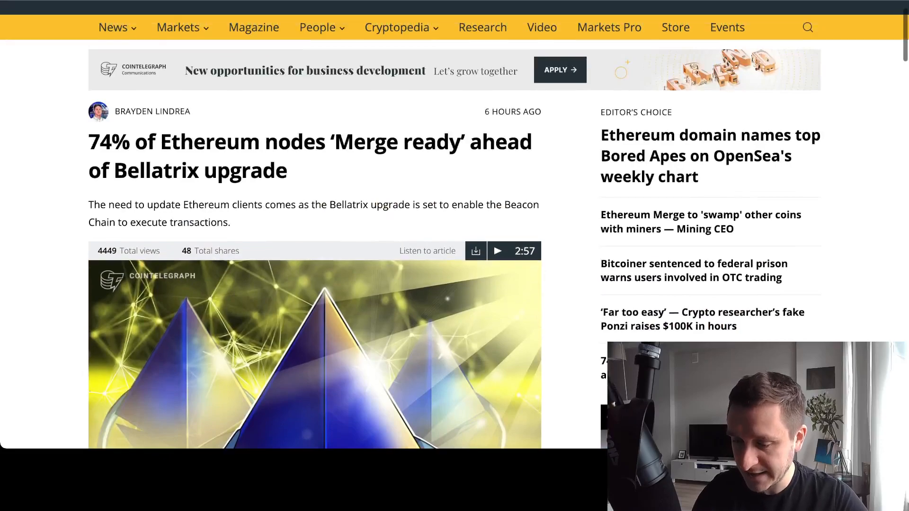
Switch back to the CoinMarketCap Ethereum page listing ETH at $1,660.92 with the Merge countdown.
{"action": "key", "text": "ctrl+Tab"}
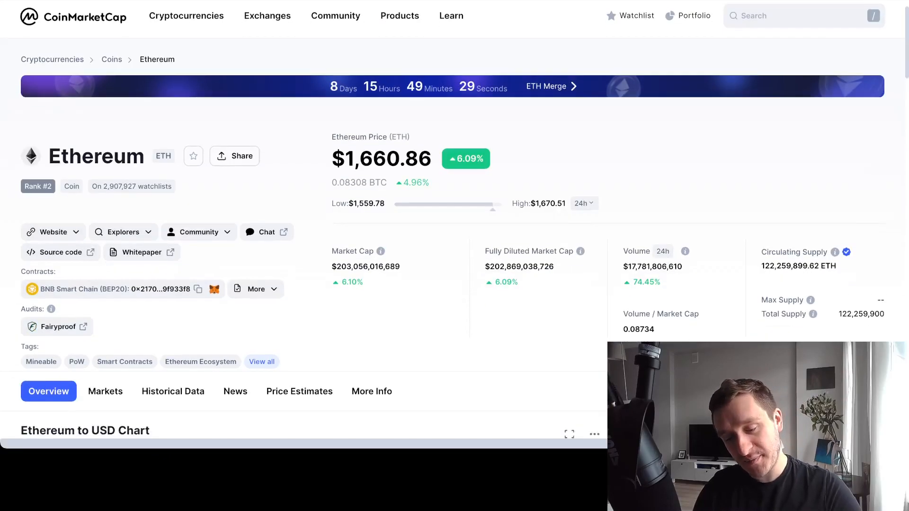
{"action": "scroll", "coordinate": [455, 256], "scroll_direction": "up", "scroll_amount": 1}
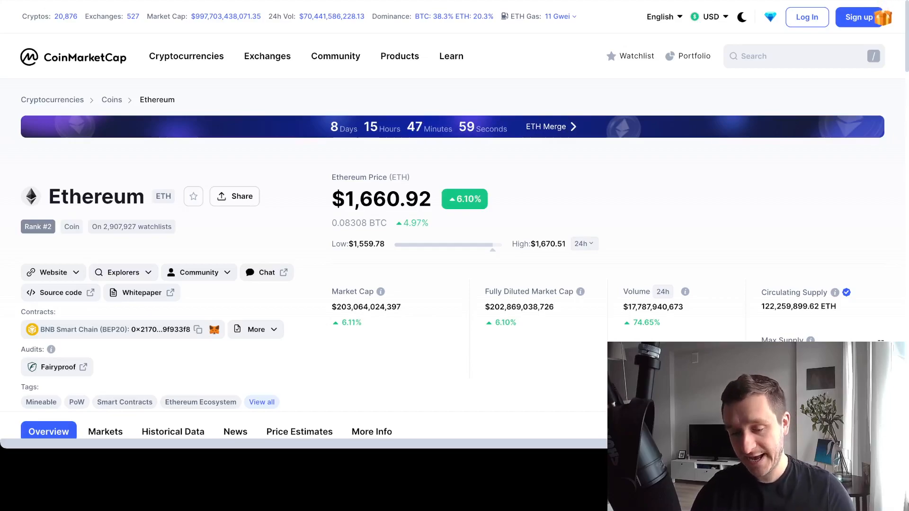
{"action": "scroll", "coordinate": [455, 256], "scroll_direction": "down", "scroll_amount": 1}
{"action": "scroll", "coordinate": [455, 255], "scroll_direction": "down", "scroll_amount": 1}
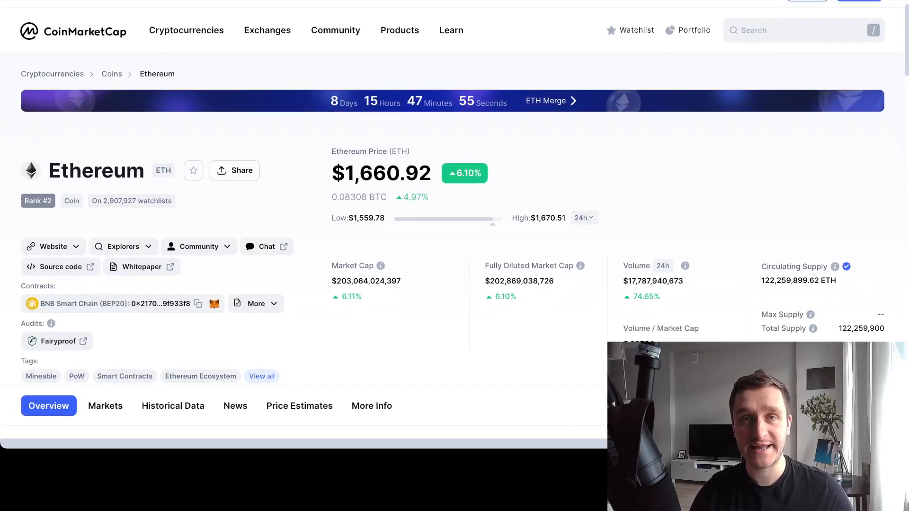
{"action": "scroll", "coordinate": [455, 256], "scroll_direction": "down", "scroll_amount": 1}
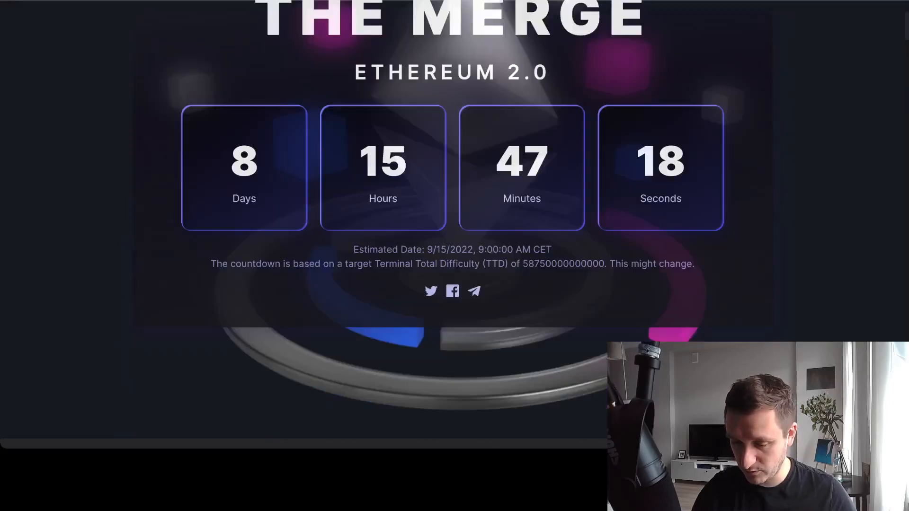
{"action": "scroll", "coordinate": [454, 256], "scroll_direction": "down", "scroll_amount": 5}
{"action": "scroll", "coordinate": [455, 255], "scroll_direction": "down", "scroll_amount": 5}
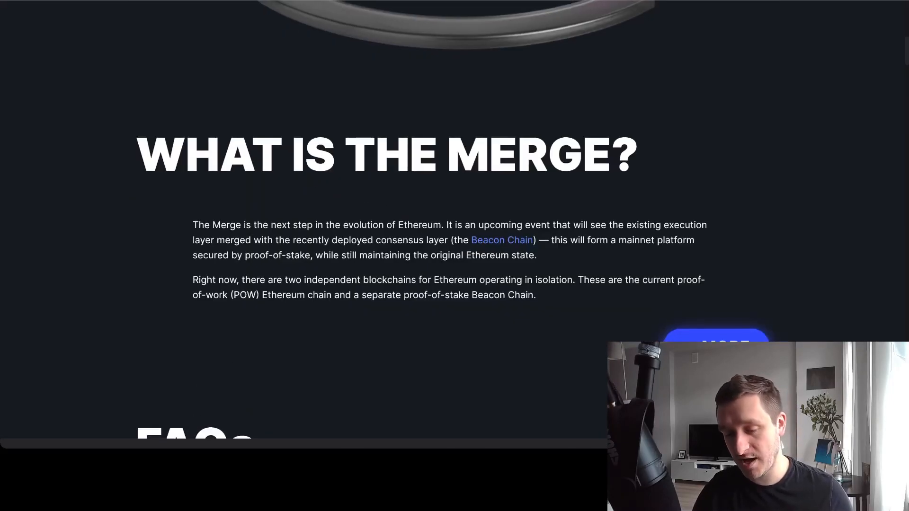
{"action": "scroll", "coordinate": [455, 255], "scroll_direction": "down", "scroll_amount": 3}
{"action": "scroll", "coordinate": [455, 256], "scroll_direction": "down", "scroll_amount": 3}
{"action": "scroll", "coordinate": [455, 256], "scroll_direction": "down", "scroll_amount": 3}
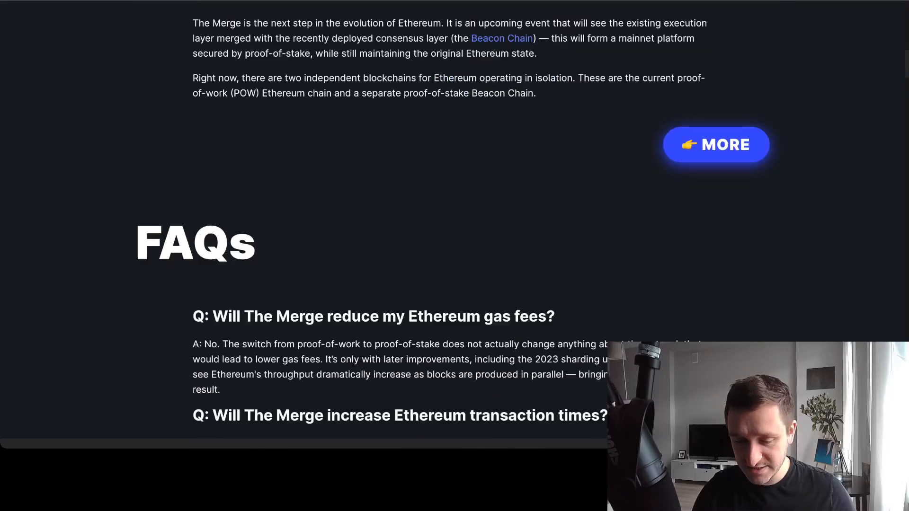
{"action": "scroll", "coordinate": [454, 255], "scroll_direction": "down", "scroll_amount": 3}
{"action": "scroll", "coordinate": [454, 255], "scroll_direction": "down", "scroll_amount": 2}
{"action": "scroll", "coordinate": [454, 256], "scroll_direction": "down", "scroll_amount": 5}
{"action": "scroll", "coordinate": [454, 256], "scroll_direction": "down", "scroll_amount": 5}
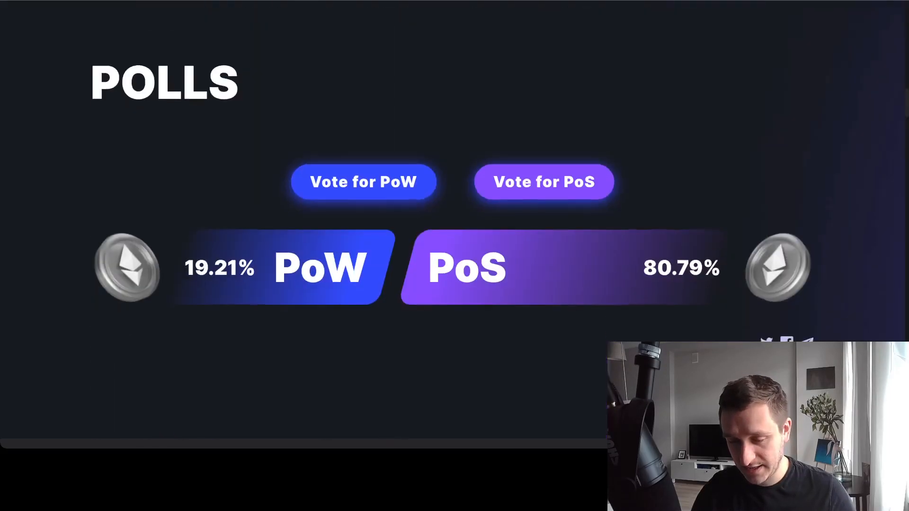
{"action": "scroll", "coordinate": [455, 256], "scroll_direction": "down", "scroll_amount": 4}
{"action": "scroll", "coordinate": [455, 256], "scroll_direction": "down", "scroll_amount": 4}
{"action": "scroll", "coordinate": [454, 256], "scroll_direction": "down", "scroll_amount": 5}
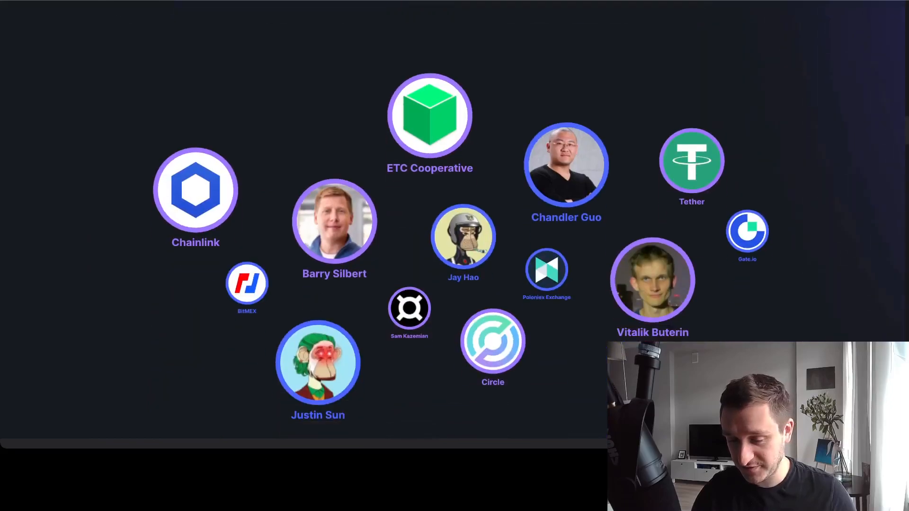
{"action": "scroll", "coordinate": [455, 256], "scroll_direction": "down", "scroll_amount": 4}
{"action": "scroll", "coordinate": [454, 256], "scroll_direction": "down", "scroll_amount": 3}
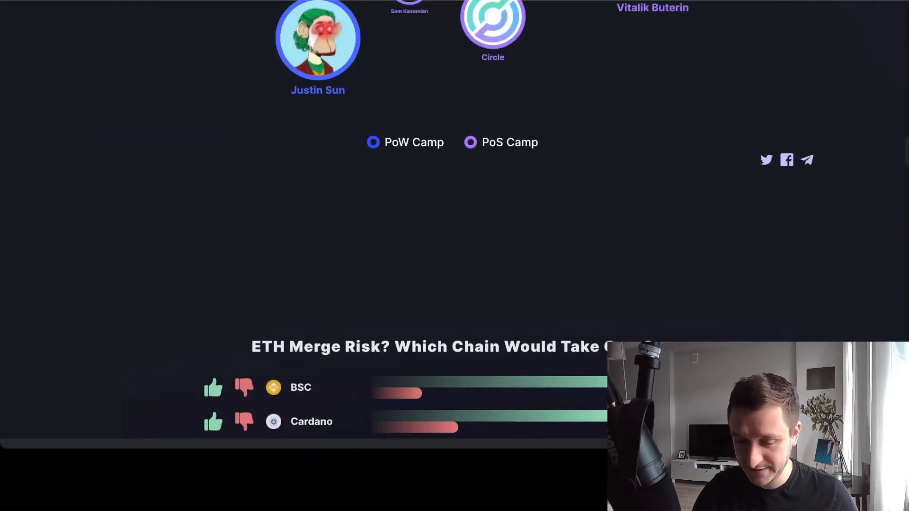
{"action": "scroll", "coordinate": [455, 256], "scroll_direction": "down", "scroll_amount": 5}
{"action": "scroll", "coordinate": [454, 255], "scroll_direction": "down", "scroll_amount": 4}
{"action": "scroll", "coordinate": [454, 255], "scroll_direction": "down", "scroll_amount": 4}
{"action": "scroll", "coordinate": [454, 256], "scroll_direction": "down", "scroll_amount": 4}
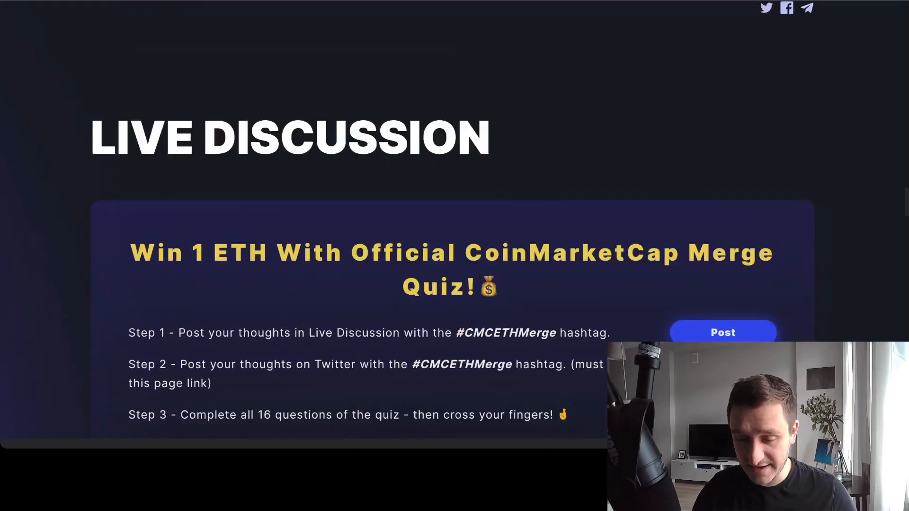
{"action": "scroll", "coordinate": [455, 256], "scroll_direction": "down", "scroll_amount": 4}
{"action": "scroll", "coordinate": [454, 255], "scroll_direction": "down", "scroll_amount": 3}
{"action": "scroll", "coordinate": [454, 255], "scroll_direction": "down", "scroll_amount": 4}
{"action": "scroll", "coordinate": [454, 256], "scroll_direction": "down", "scroll_amount": 4}
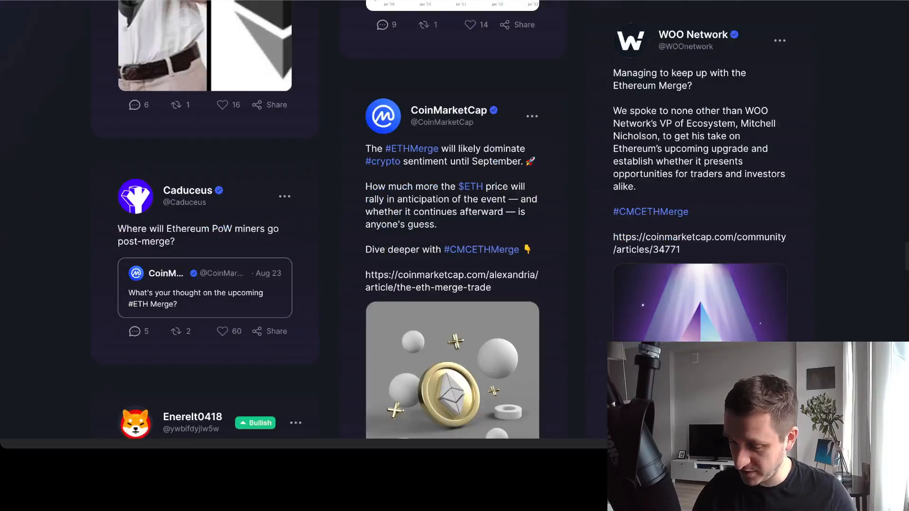
{"action": "scroll", "coordinate": [455, 256], "scroll_direction": "down", "scroll_amount": 4}
{"action": "scroll", "coordinate": [454, 257], "scroll_direction": "down", "scroll_amount": 3}
{"action": "scroll", "coordinate": [455, 255], "scroll_direction": "down", "scroll_amount": 4}
{"action": "scroll", "coordinate": [455, 256], "scroll_direction": "down", "scroll_amount": 8}
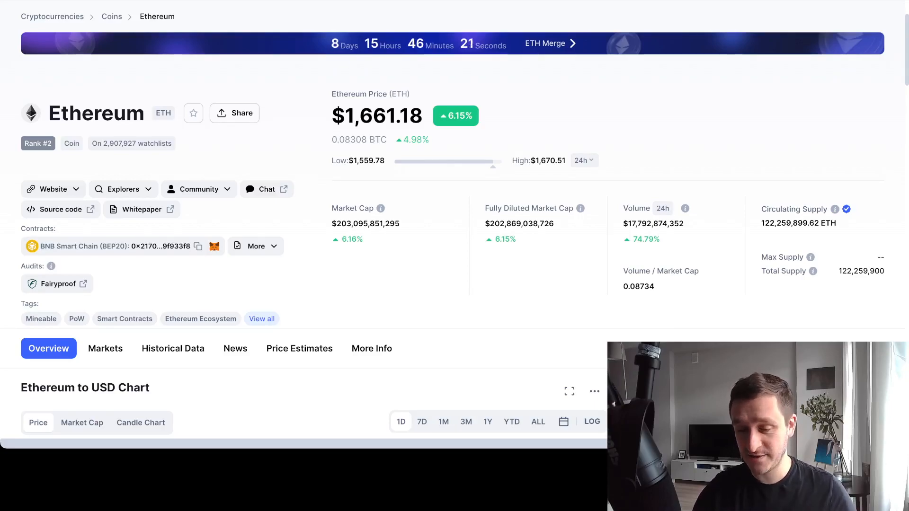
{"action": "scroll", "coordinate": [455, 256], "scroll_direction": "up", "scroll_amount": 2}
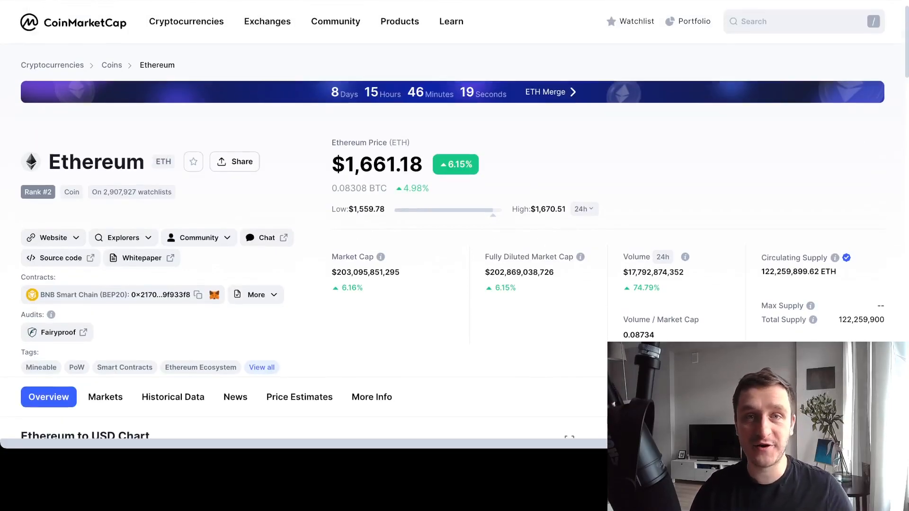